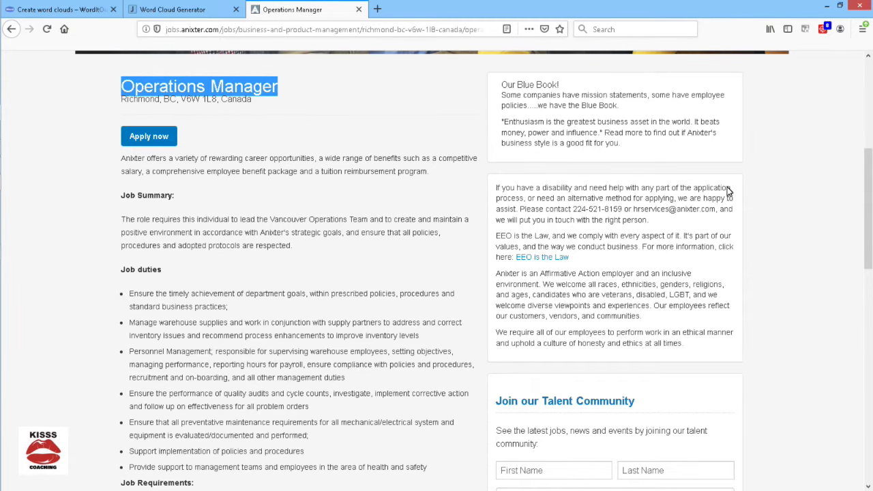
Copy the job posting text from the role summary through the Skills & Attributes list, leaving out the About WESCO section
left_click_drag(865, 179, 866, 360)
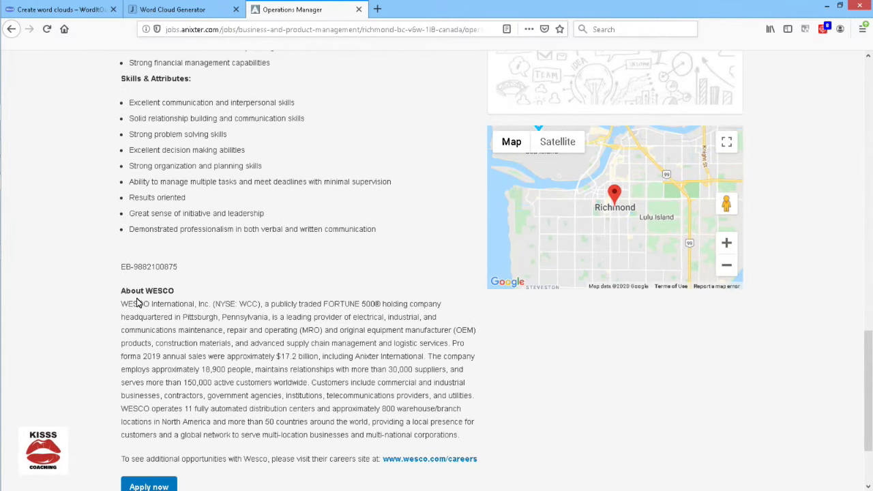
left_click_drag(121, 291, 444, 436)
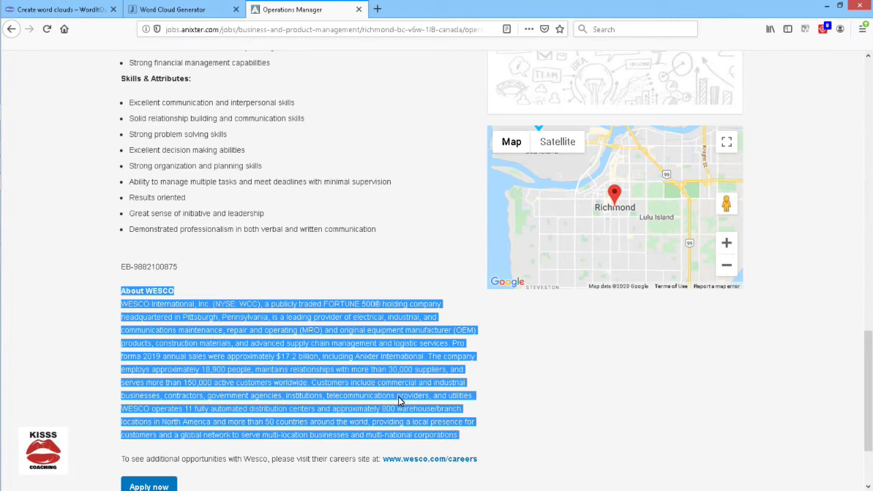
left_click(294, 270)
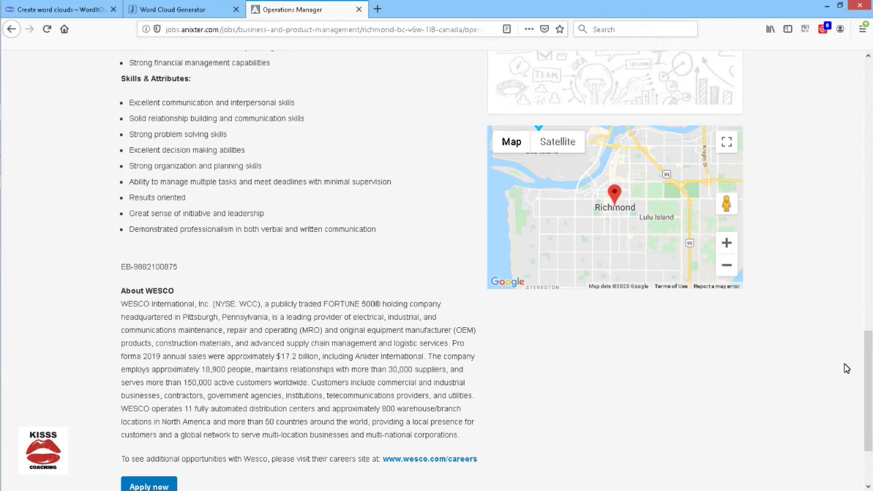
left_click_drag(865, 369, 852, 222)
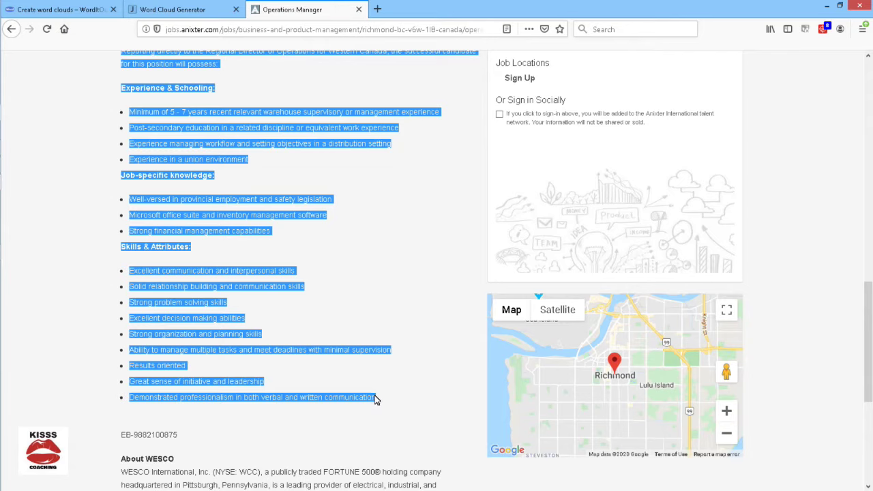
right_click(251, 293)
left_click(277, 297)
Paste the copied job description into the Word Cloud Generator page and generate the word cloud
left_click(186, 14)
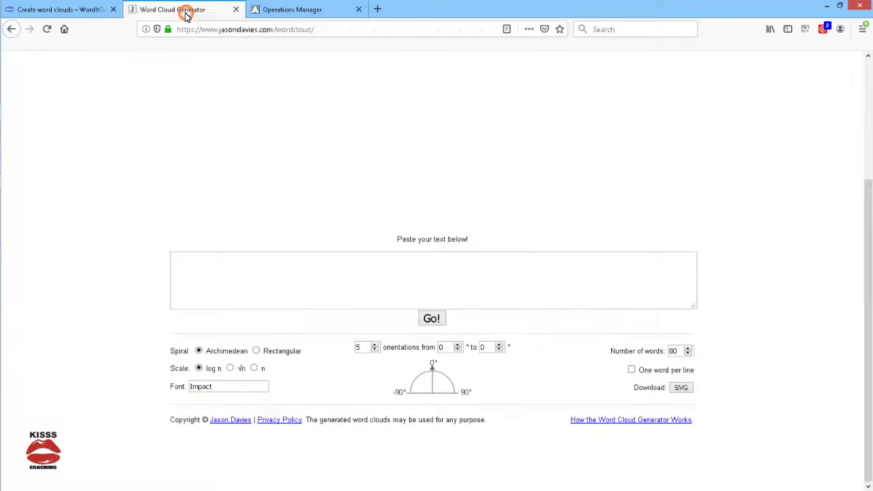
left_click(191, 264)
right_click(192, 264)
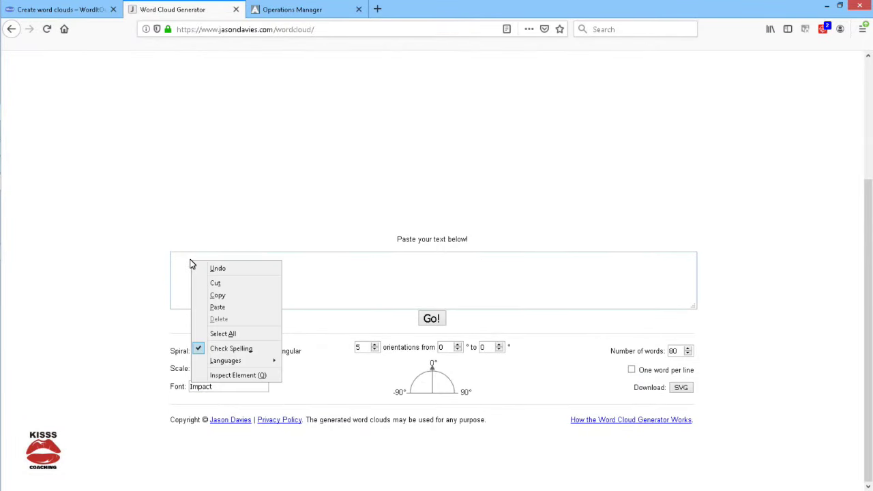
left_click(215, 307)
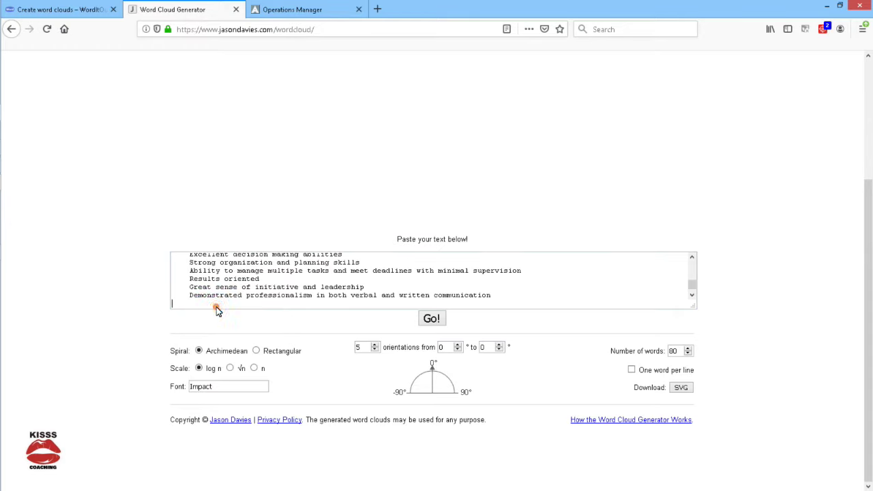
left_click(431, 320)
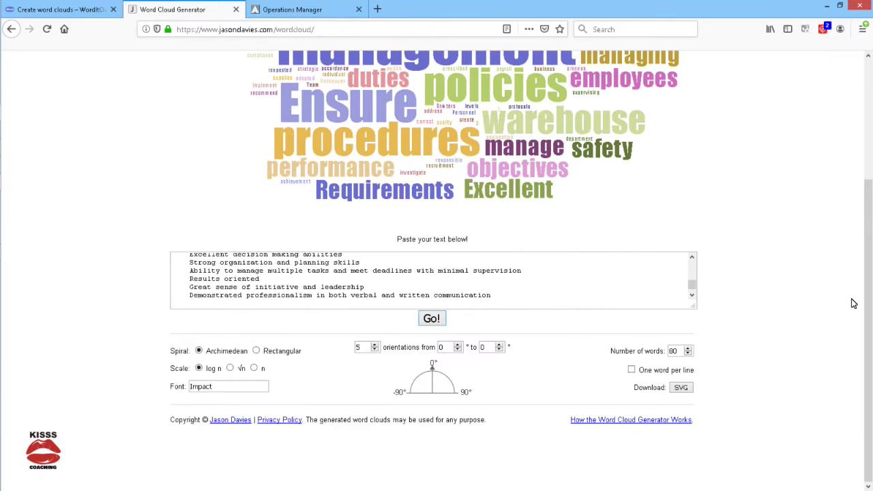
left_click_drag(870, 311, 871, 188)
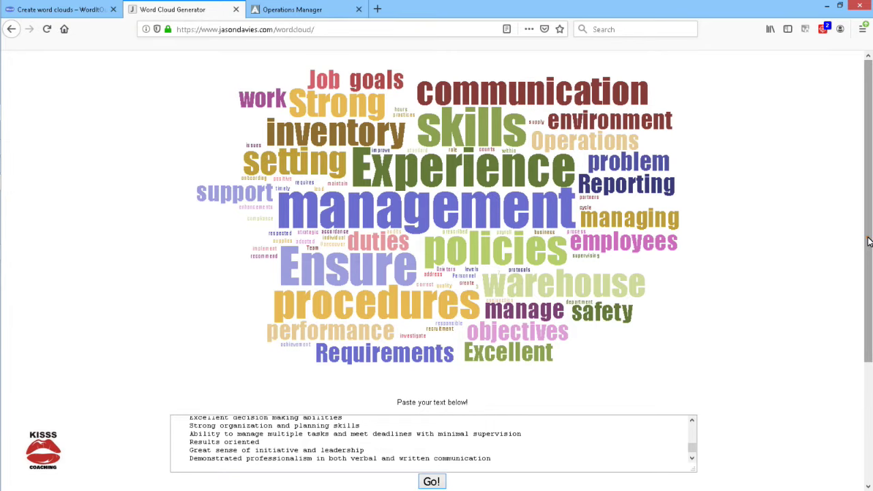
Try a word orientation range of 0° to 25°, and bring the end angle back to -1°
left_click_drag(868, 241, 805, 334)
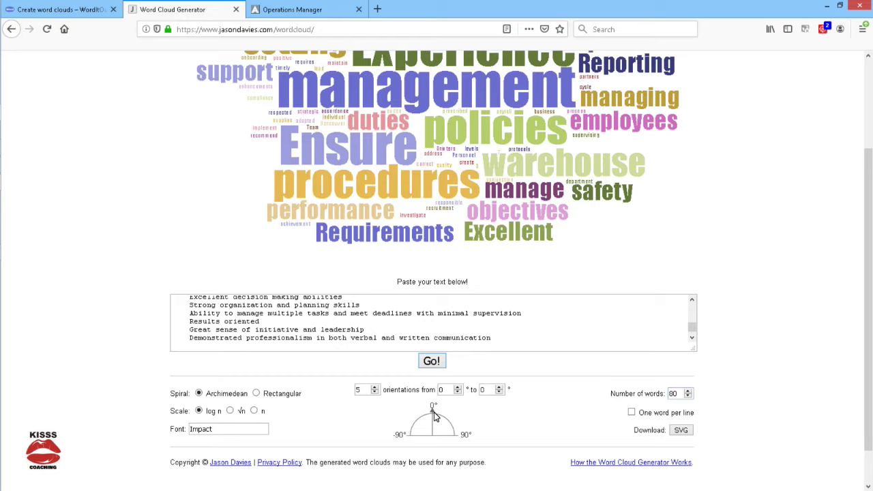
left_click_drag(434, 416, 443, 417)
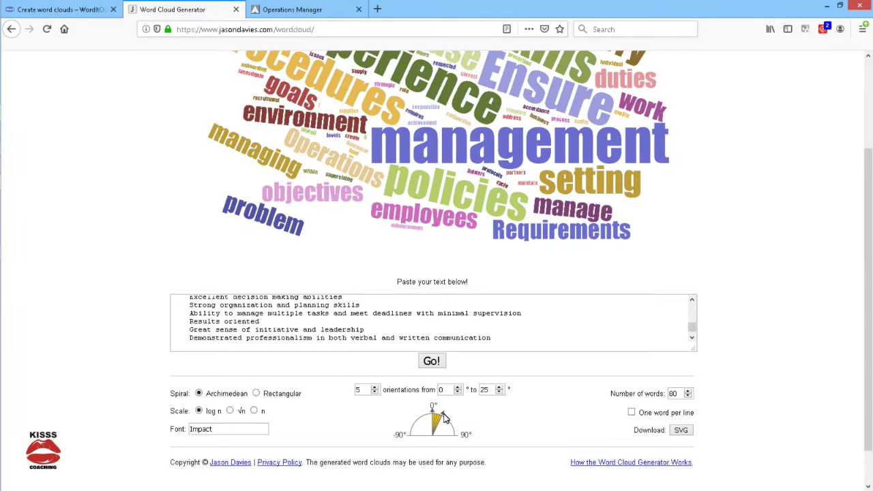
left_click_drag(444, 417, 432, 414)
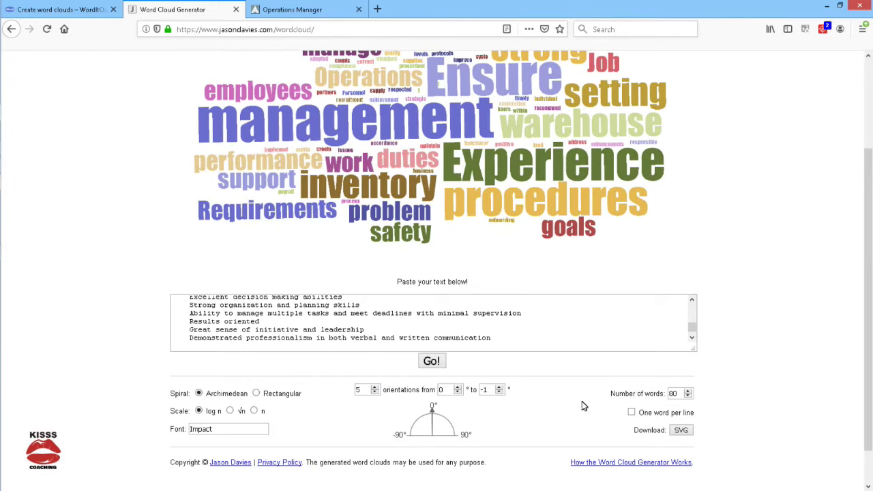
Set the number of words to 20 and regenerate the word cloud
left_click(613, 394)
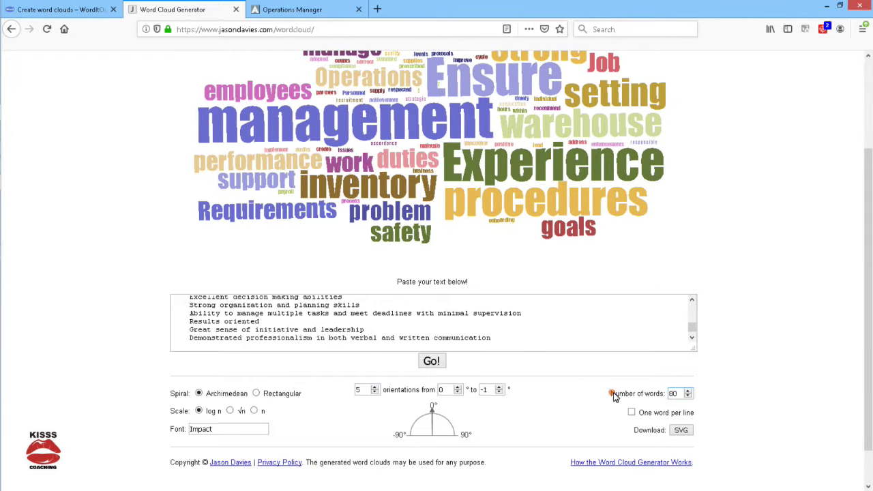
left_click_drag(613, 396, 664, 397)
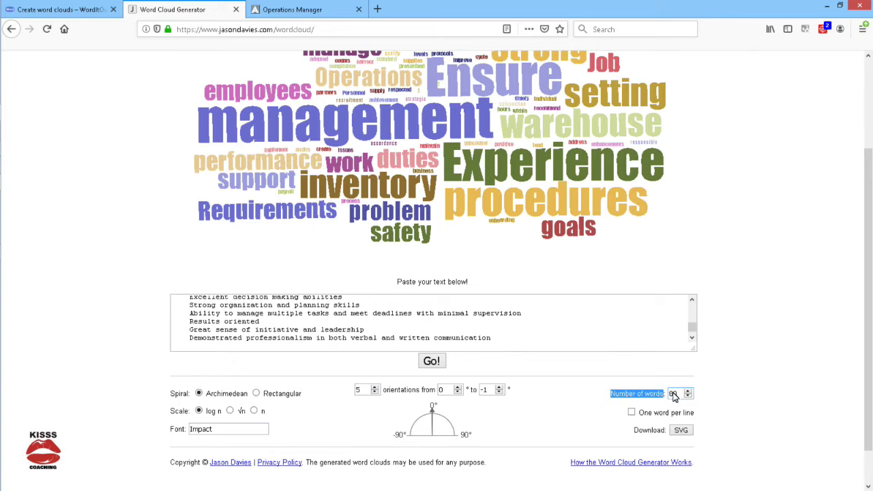
double_click(674, 394)
type("20")
key("Return")
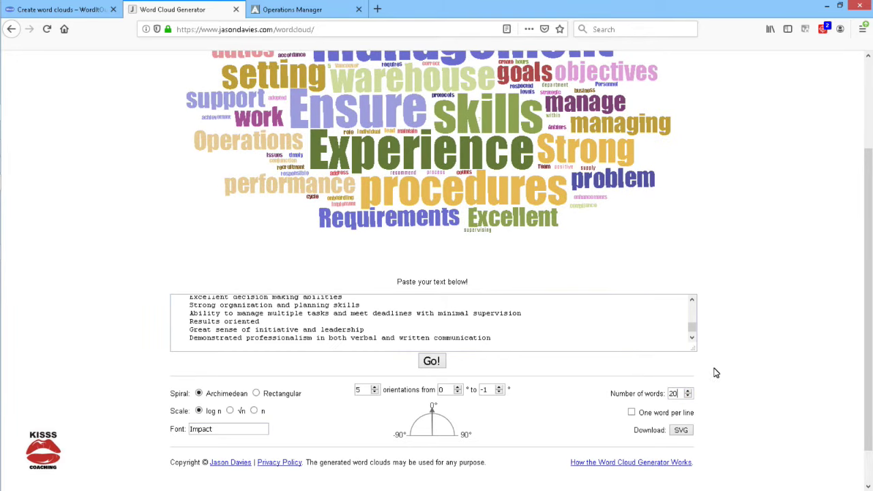
left_click(430, 365)
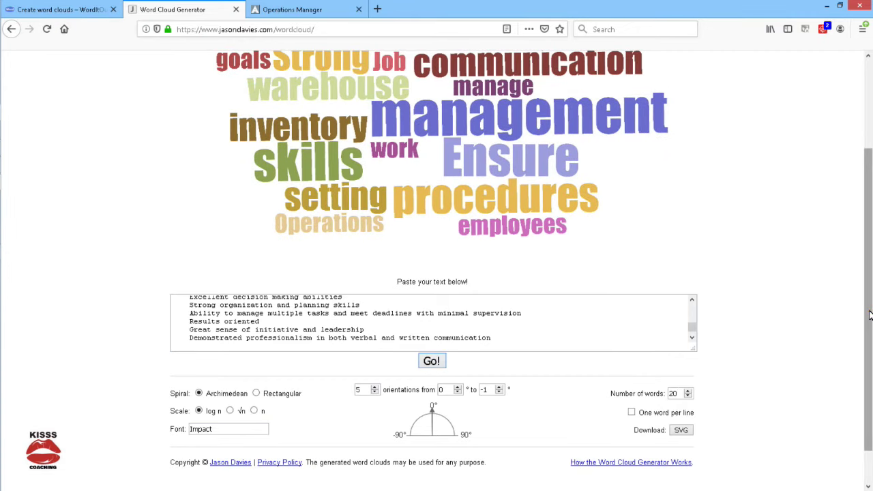
left_click_drag(866, 314, 865, 220)
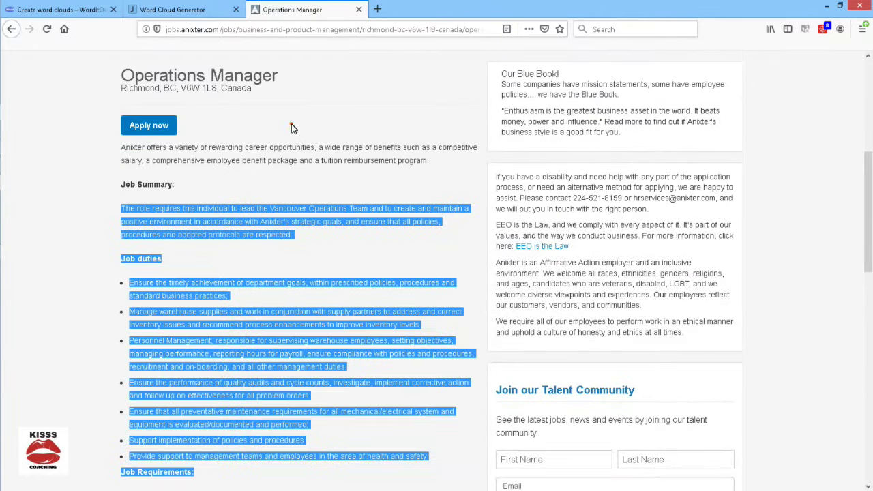
Check the job title on the Anixter posting and return to the word cloud page
left_click(291, 124)
left_click_drag(276, 81, 127, 86)
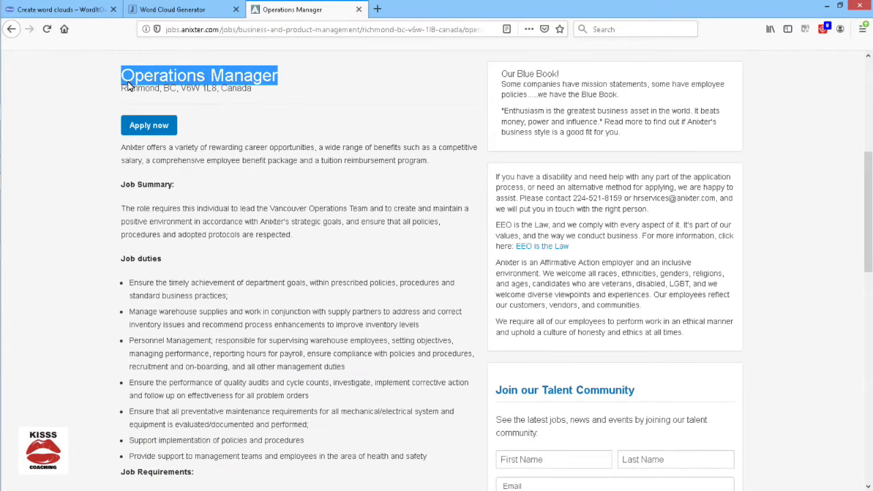
left_click(191, 15)
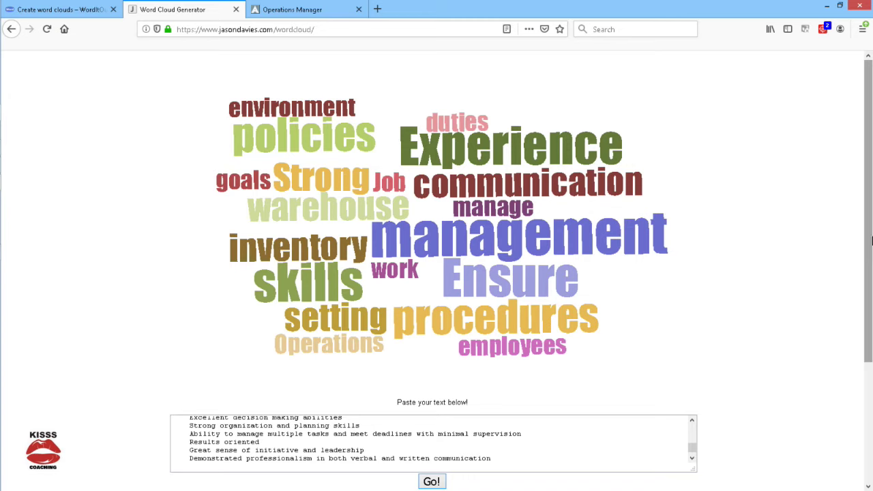
Set the number of words to 30 and regenerate the word cloud
left_click_drag(868, 240, 867, 315)
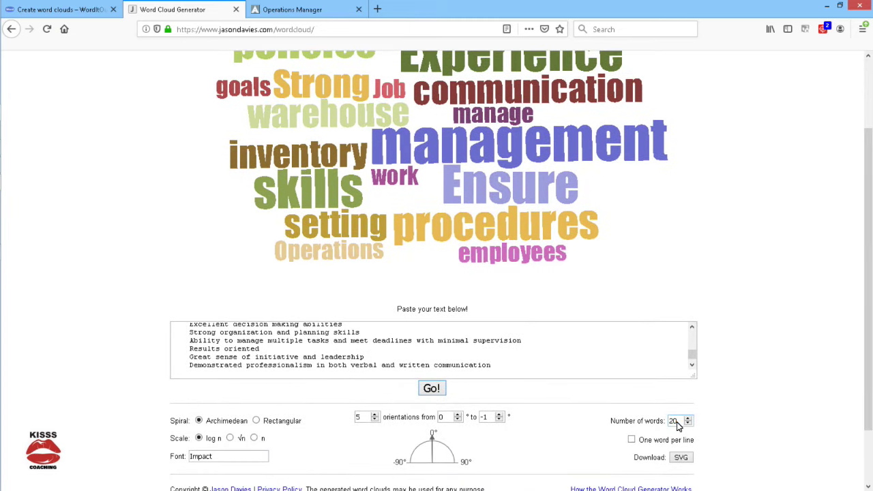
double_click(673, 422)
type("30")
key("Return")
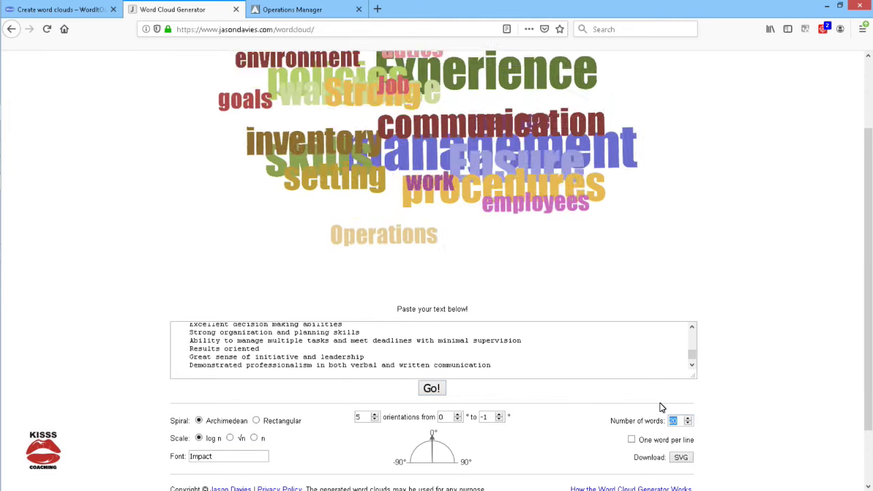
left_click(432, 388)
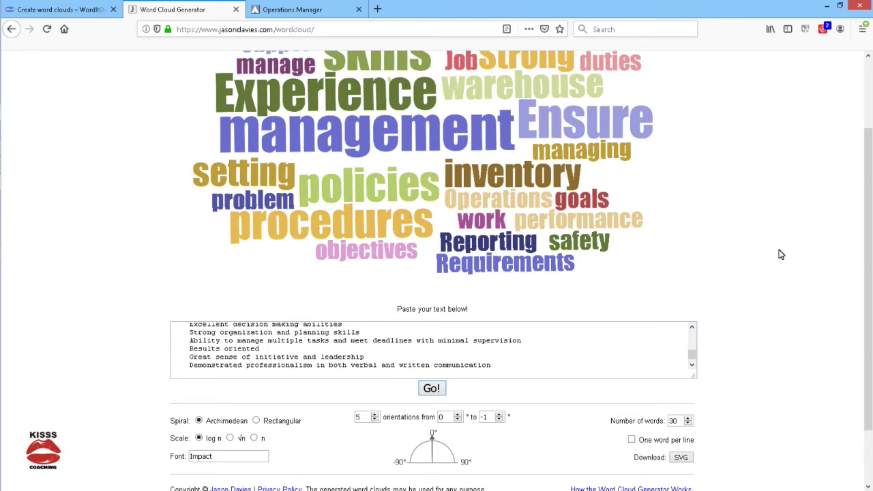
left_click_drag(870, 274, 853, 191)
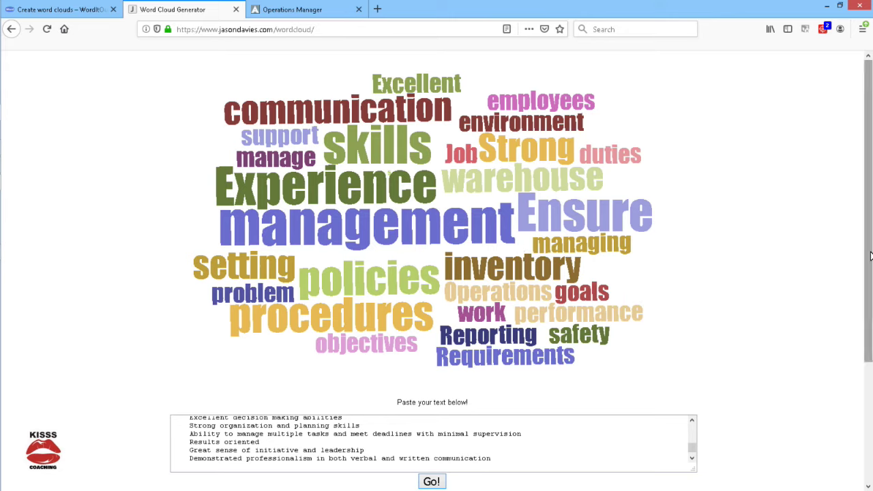
left_click(869, 254)
mouse_move(868, 254)
left_mouse_down()
mouse_move(869, 261)
mouse_move(868, 254)
left_mouse_up()
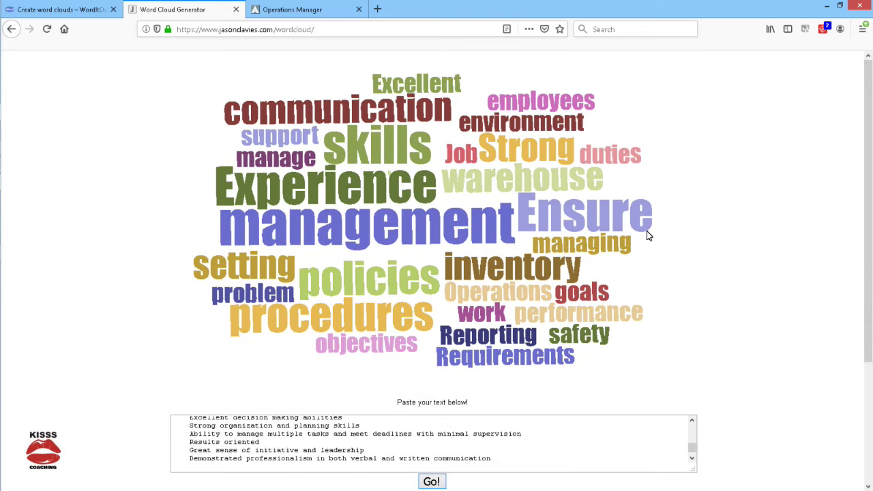